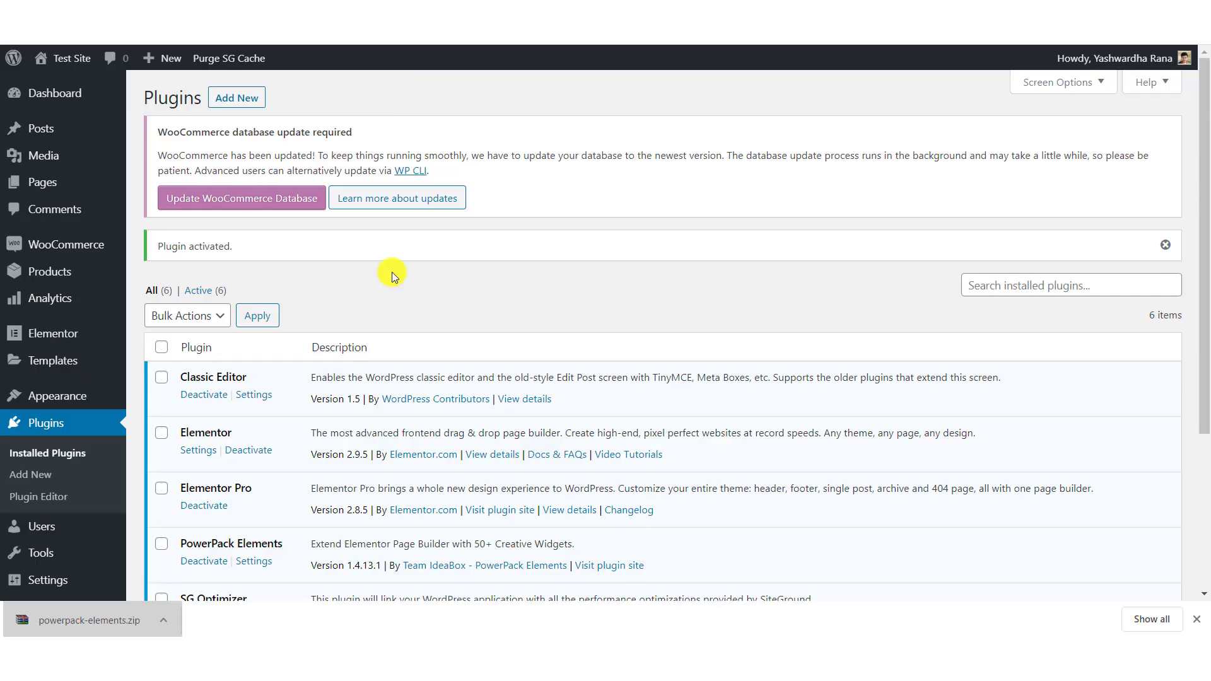
- Scroll the Plugins list to confirm PowerPack Elements is active beside Elementor and Elementor Pro
{"action": "scroll", "coordinate": [395, 271], "scroll_direction": "down", "scroll_amount": 3}
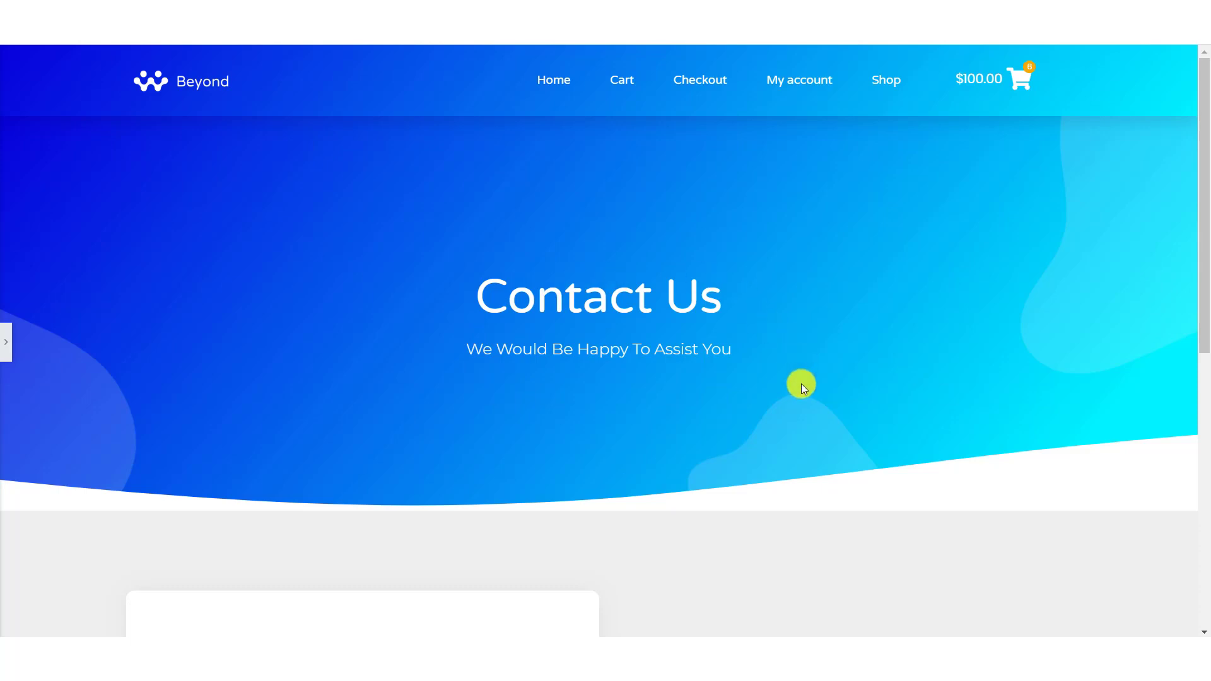
- Add a PowerPack Table widget below the 'We Would Be Happy To Meet!' heading
{"action": "left_click", "coordinate": [7, 332]}
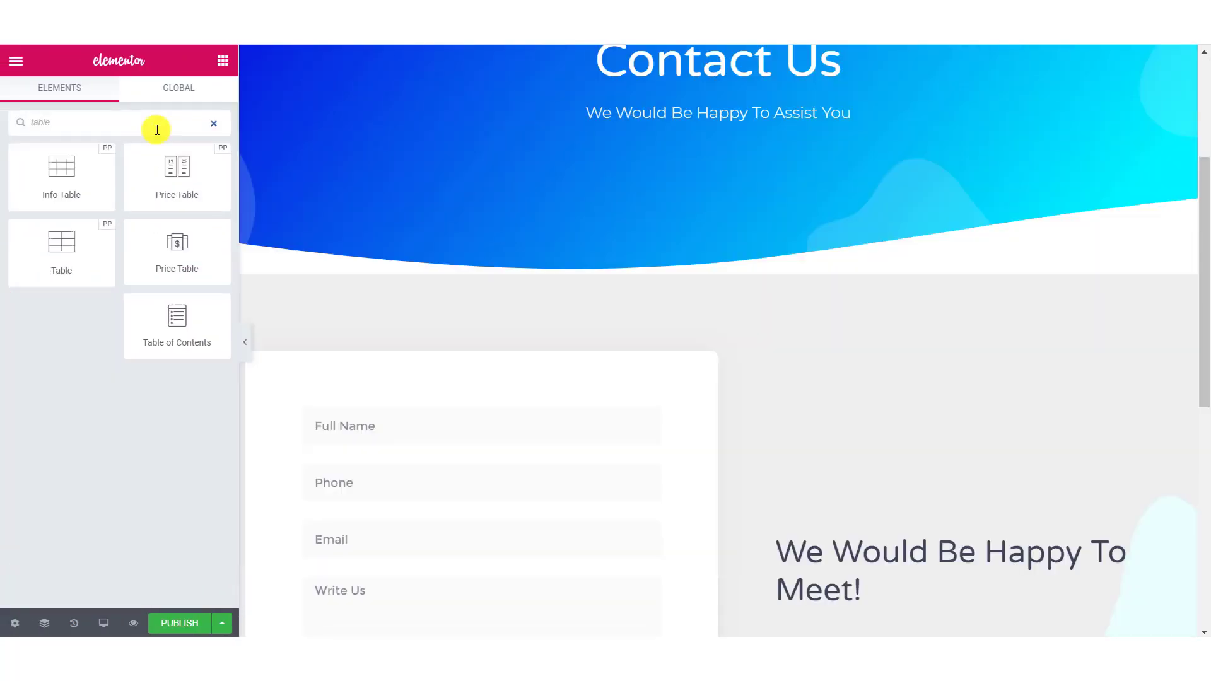
{"action": "scroll", "coordinate": [808, 384], "scroll_direction": "down", "scroll_amount": 5}
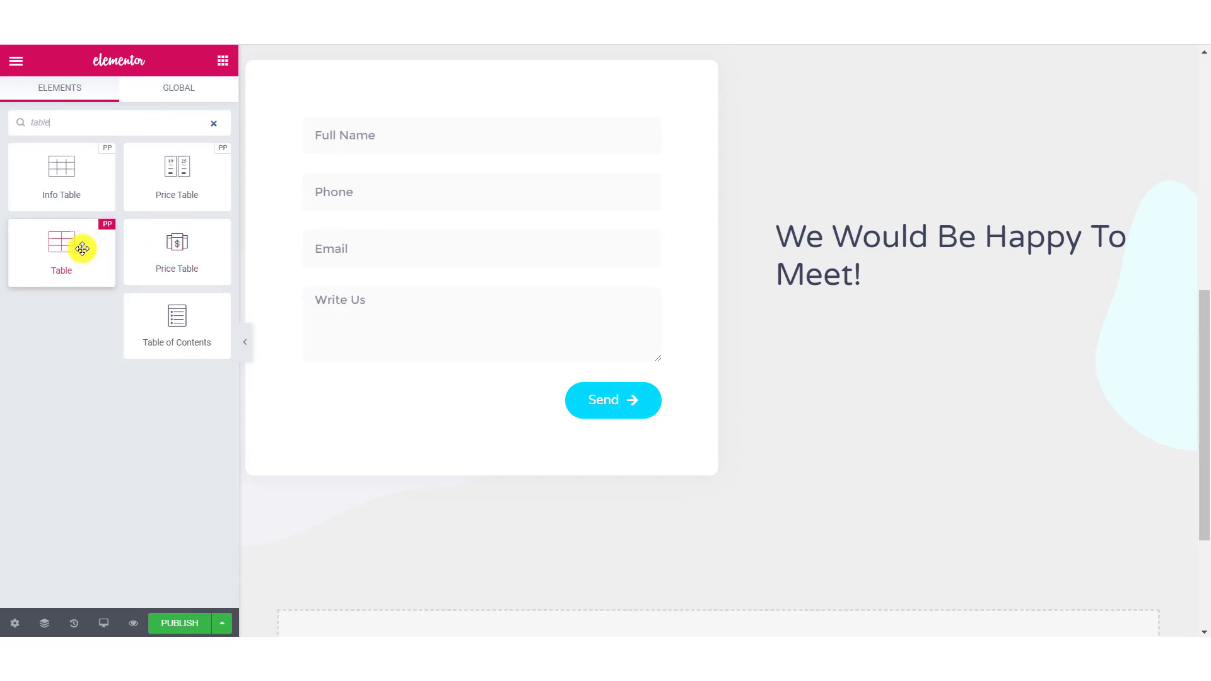
{"action": "left_click_drag", "start_coordinate": [47, 255], "coordinate": [922, 285]}
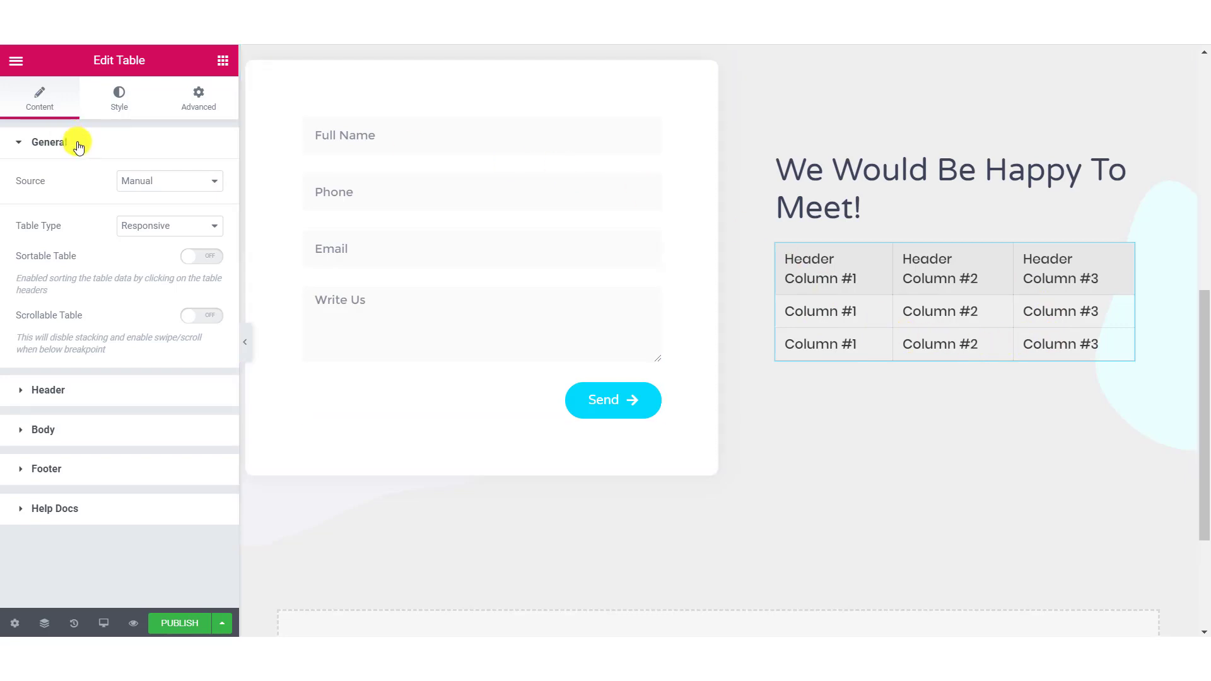
- Switch the table source to CSV File and upload and insert Test-CSV-file.csv
{"action": "left_click", "coordinate": [150, 181]}
{"action": "left_click", "coordinate": [162, 210]}
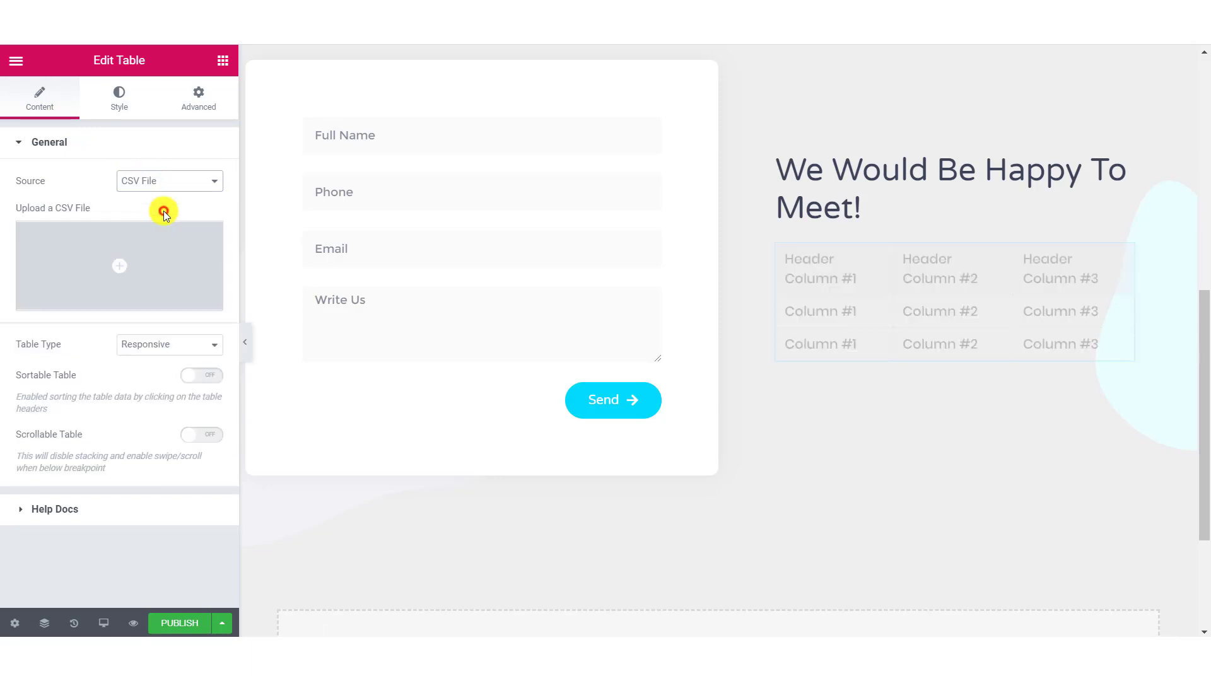
{"action": "mouse_move", "coordinate": [190, 226]}
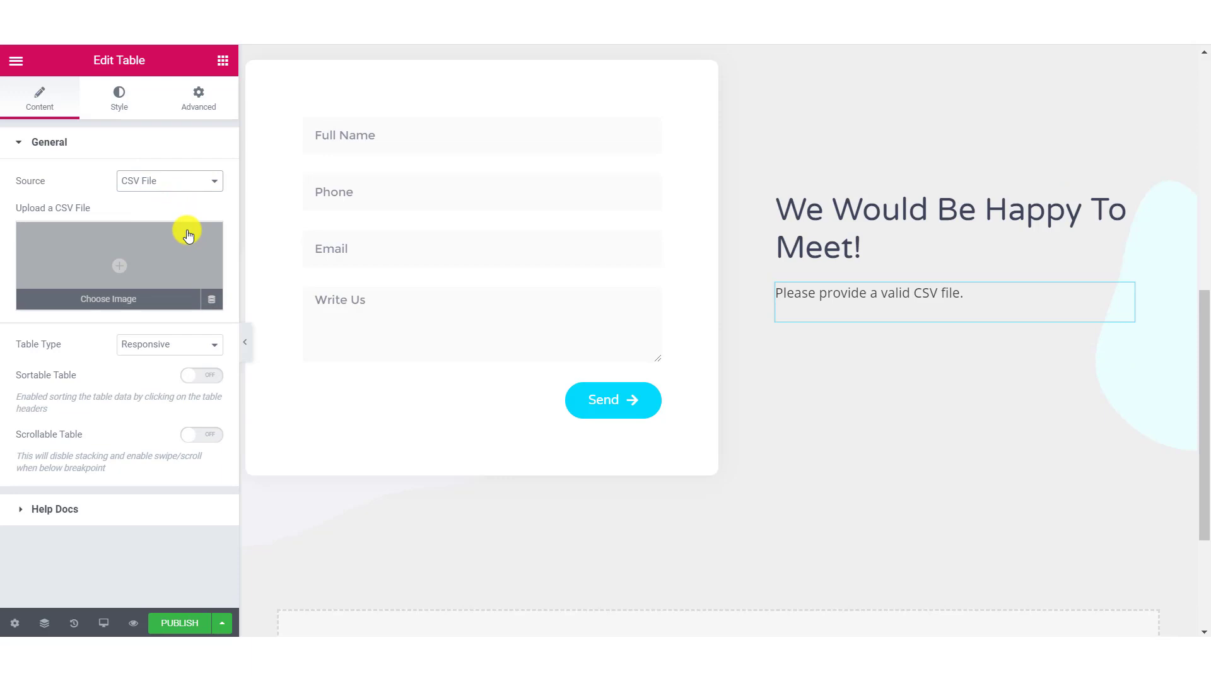
{"action": "left_click", "coordinate": [187, 233]}
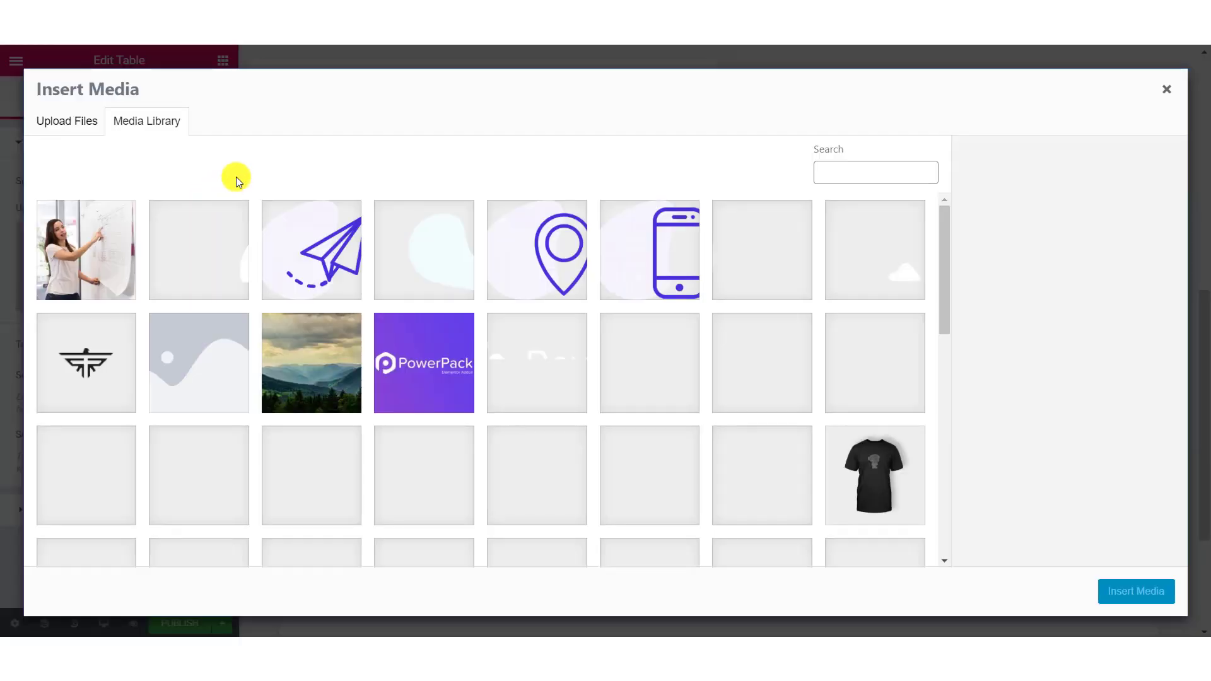
{"action": "left_click", "coordinate": [60, 119]}
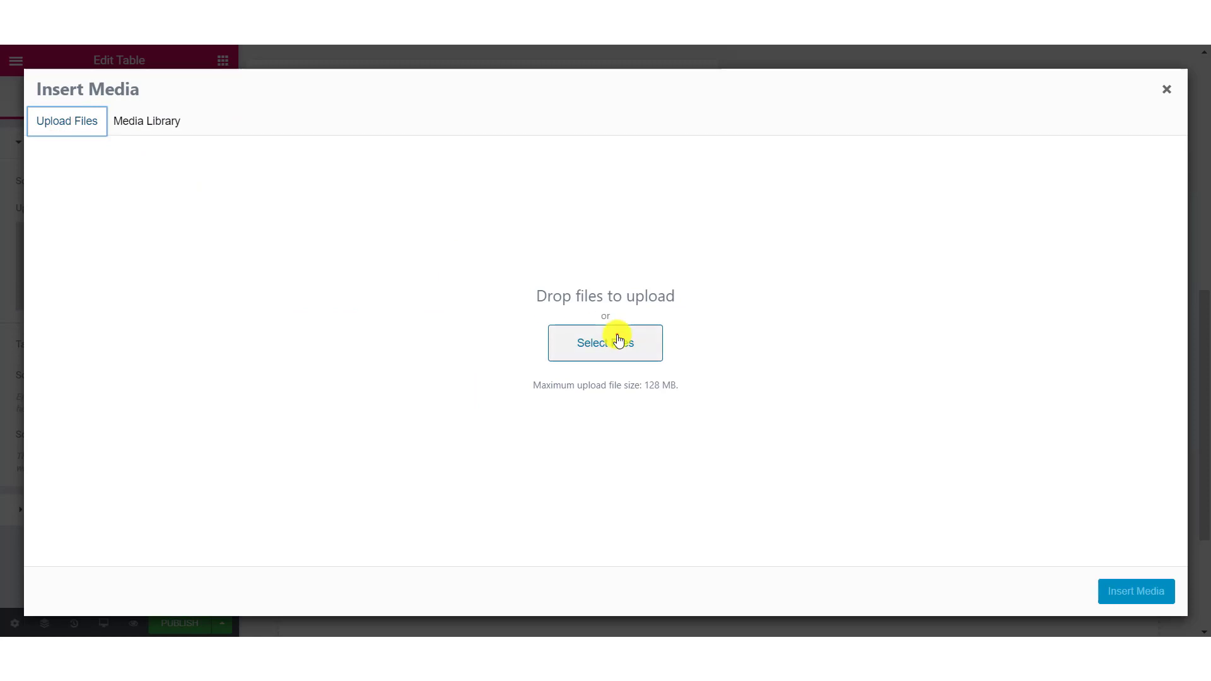
{"action": "left_click", "coordinate": [615, 340]}
{"action": "left_click", "coordinate": [426, 294]}
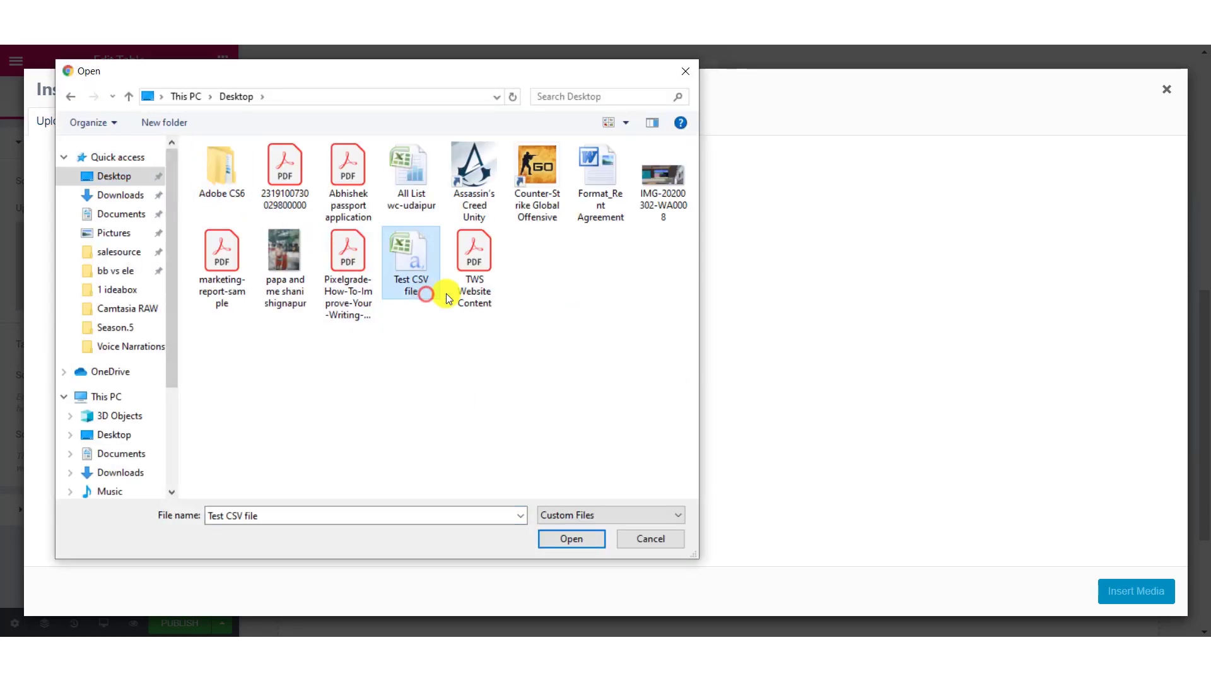
{"action": "left_click", "coordinate": [579, 540]}
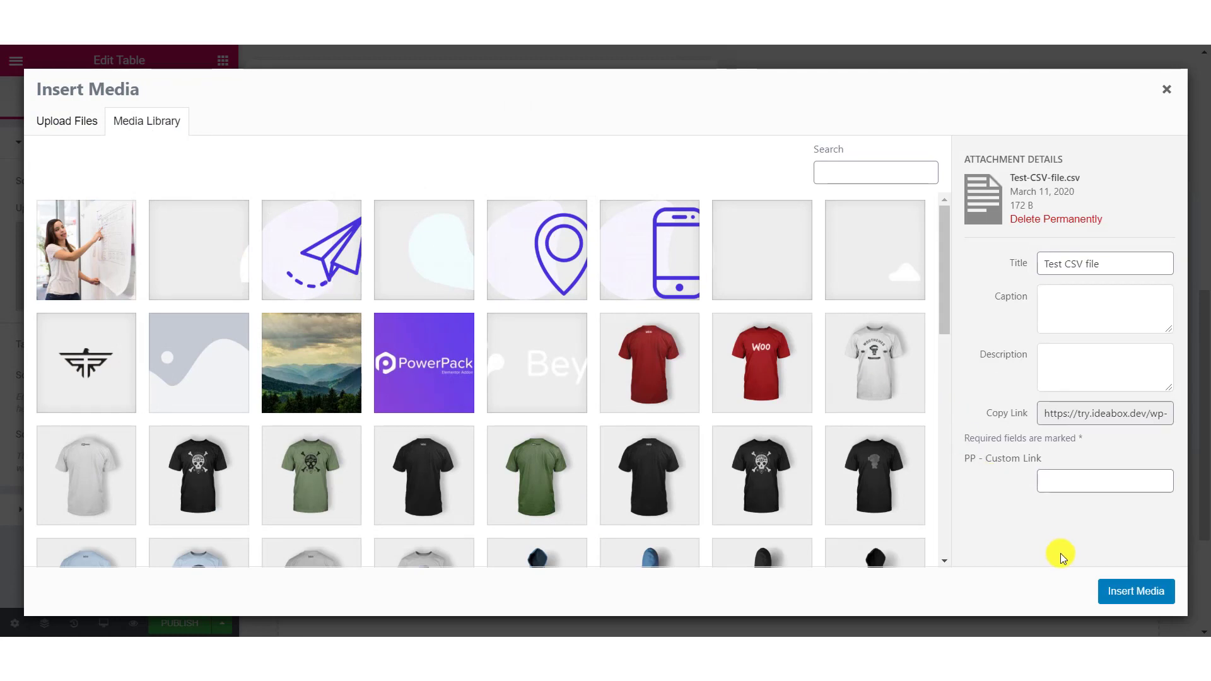
{"action": "left_click", "coordinate": [1131, 592]}
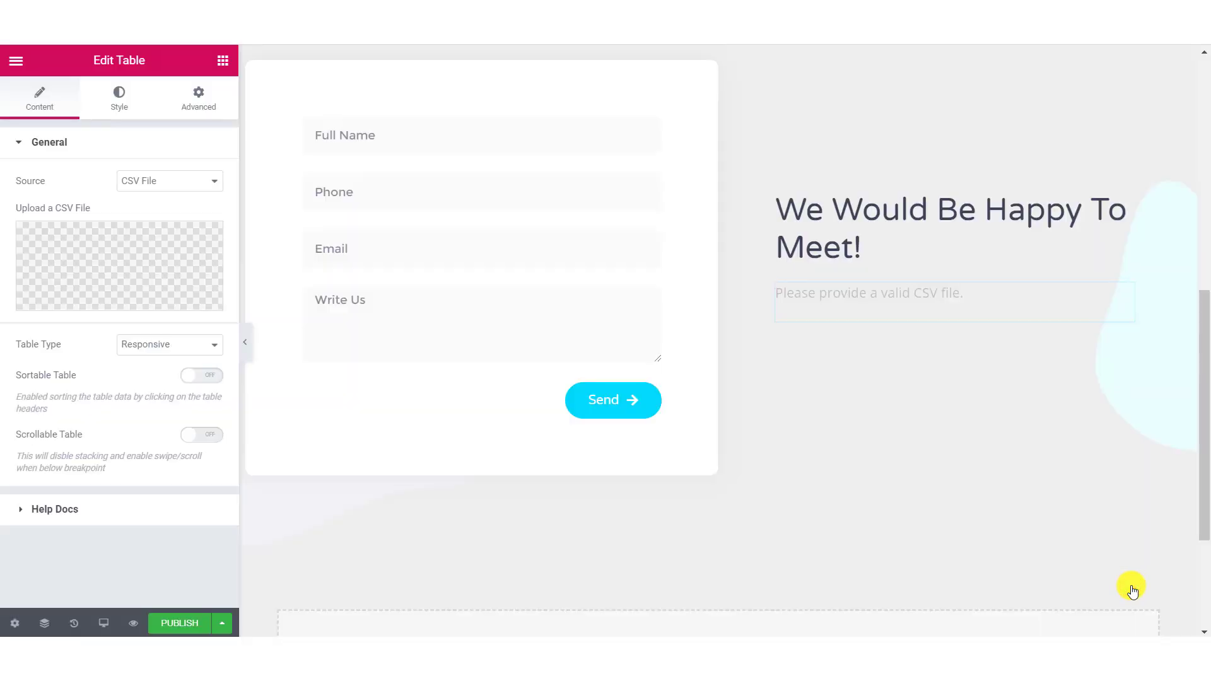
- Check the Monday–Saturday Day/Time hours in the preview and keep Table Type on Responsive
{"action": "scroll", "coordinate": [589, 284], "scroll_direction": "up", "scroll_amount": 1}
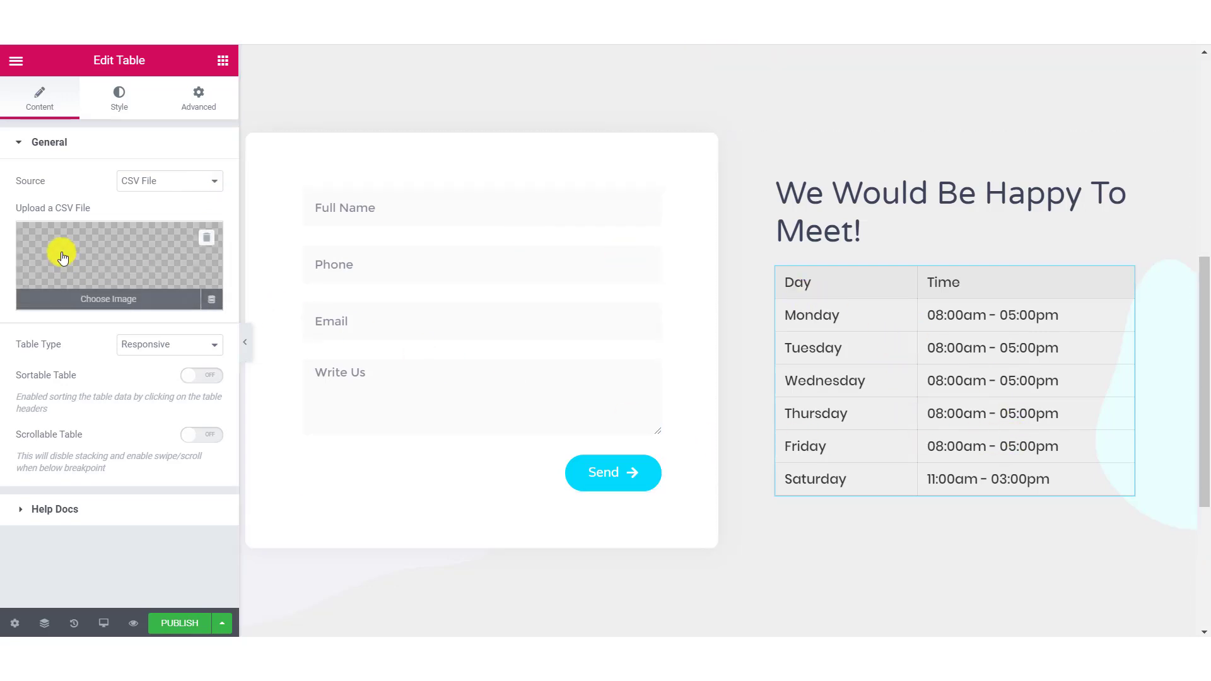
{"action": "left_click", "coordinate": [205, 354]}
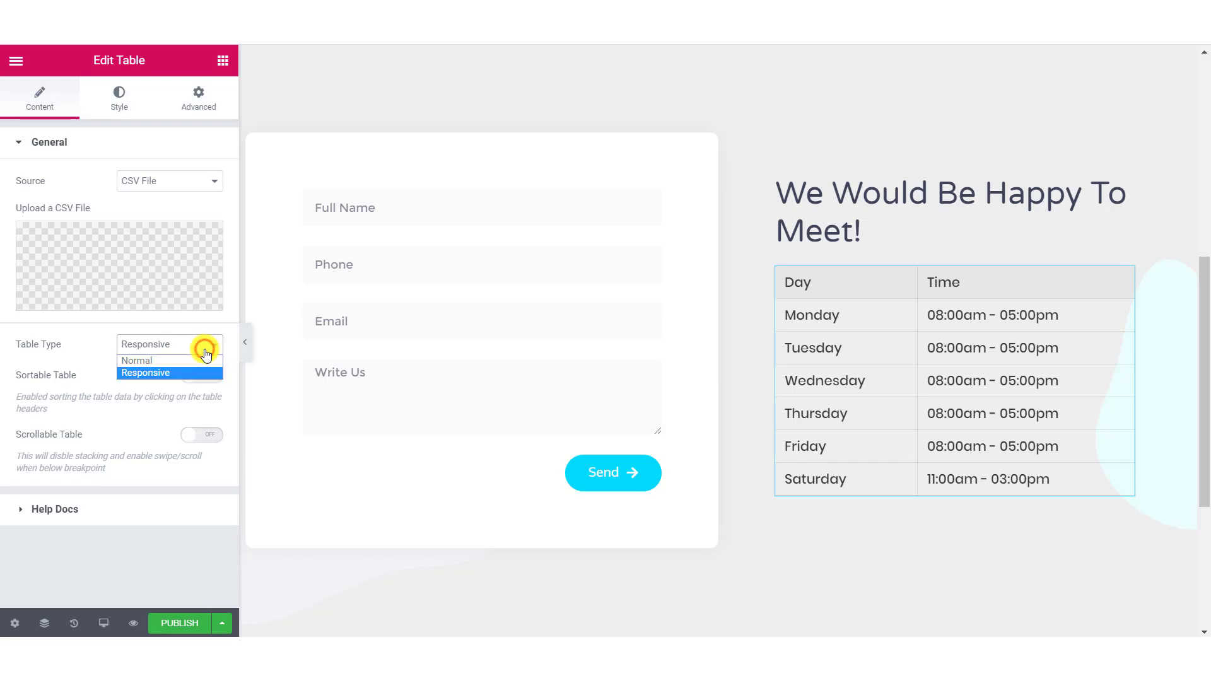
{"action": "left_click", "coordinate": [206, 354]}
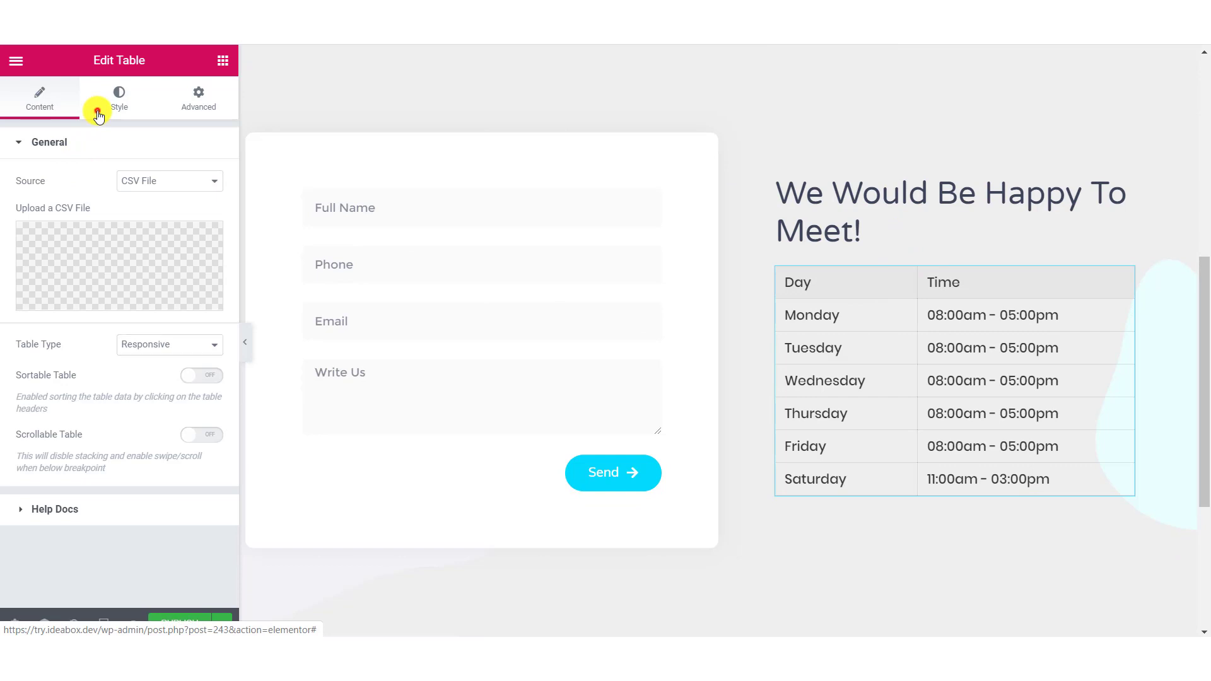
- Center the table horizontally in the Style tab's width and alignment settings
{"action": "left_click", "coordinate": [99, 112]}
{"action": "left_click", "coordinate": [173, 155]}
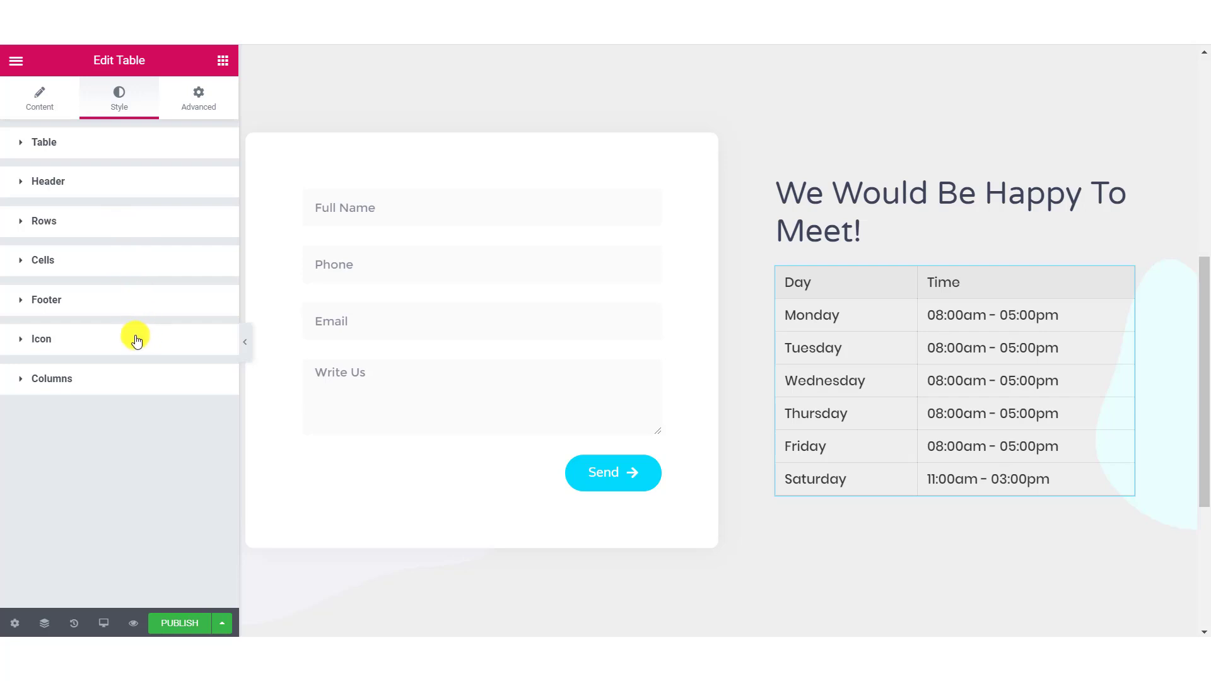
{"action": "left_click", "coordinate": [60, 153]}
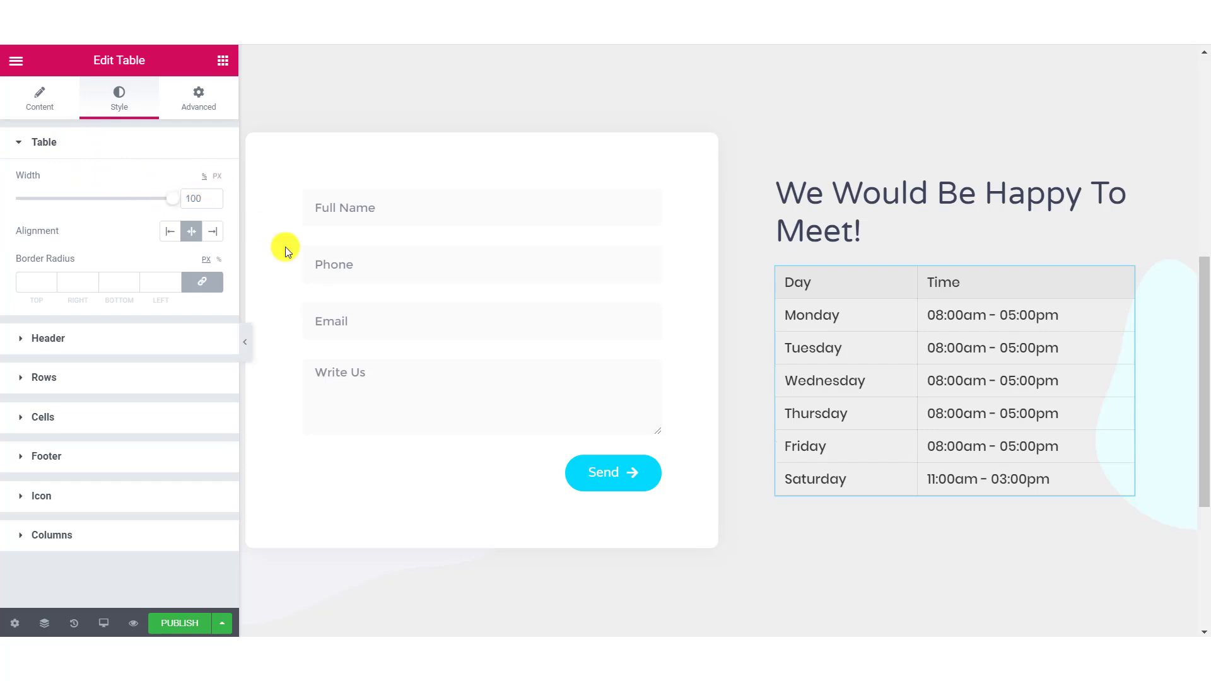
{"action": "left_click", "coordinate": [190, 232]}
- Expand the Header style settings and review the blue header options
{"action": "left_click", "coordinate": [47, 337]}
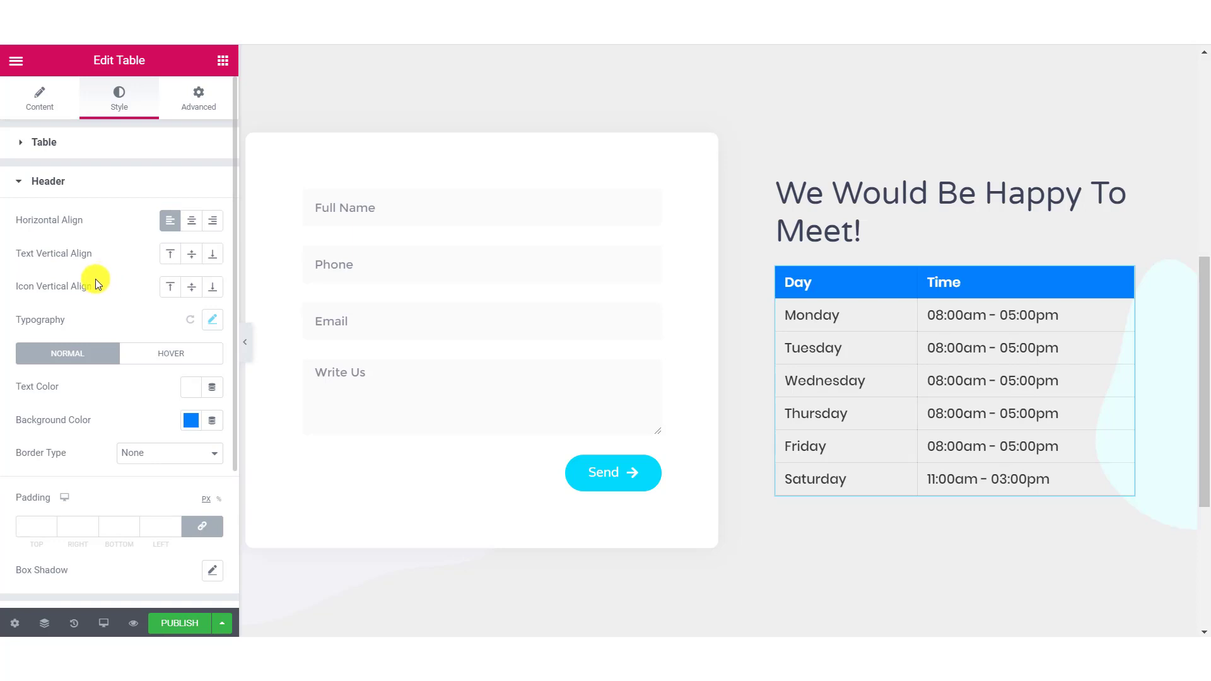
{"action": "scroll", "coordinate": [96, 279], "scroll_direction": "down", "scroll_amount": 2}
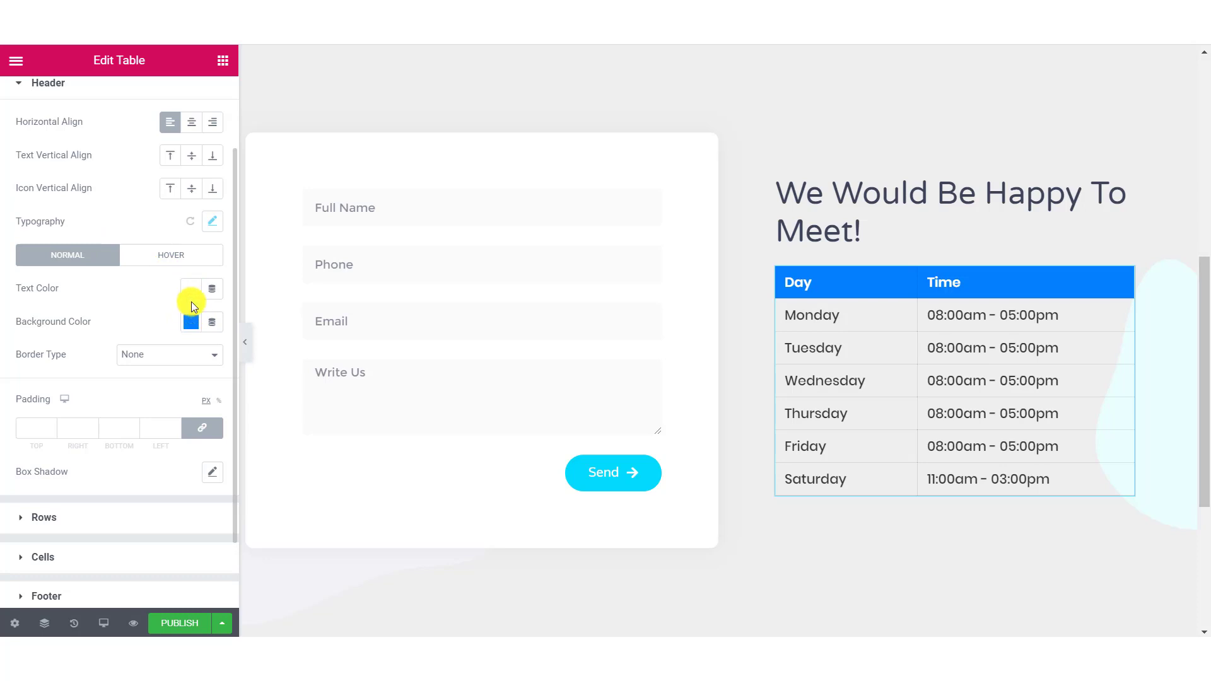
{"action": "scroll", "coordinate": [145, 257], "scroll_direction": "down", "scroll_amount": 2}
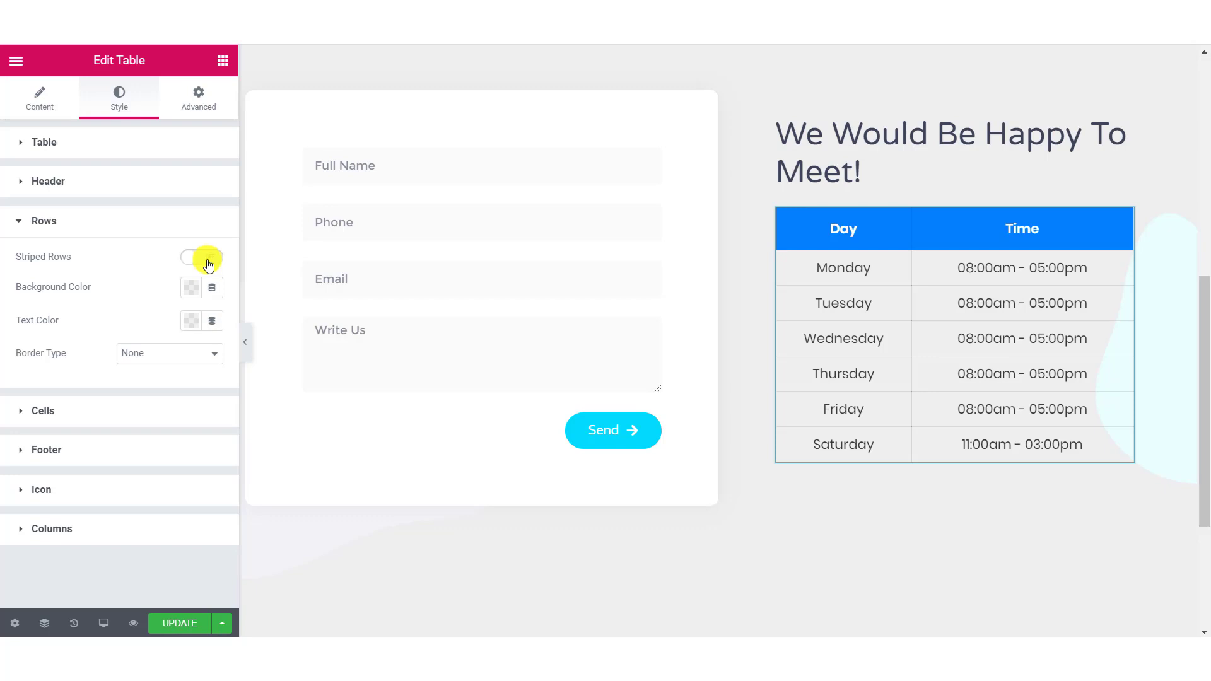
- Turn on Striped Rows and expand the Cells style section to review it
{"action": "left_click", "coordinate": [209, 260]}
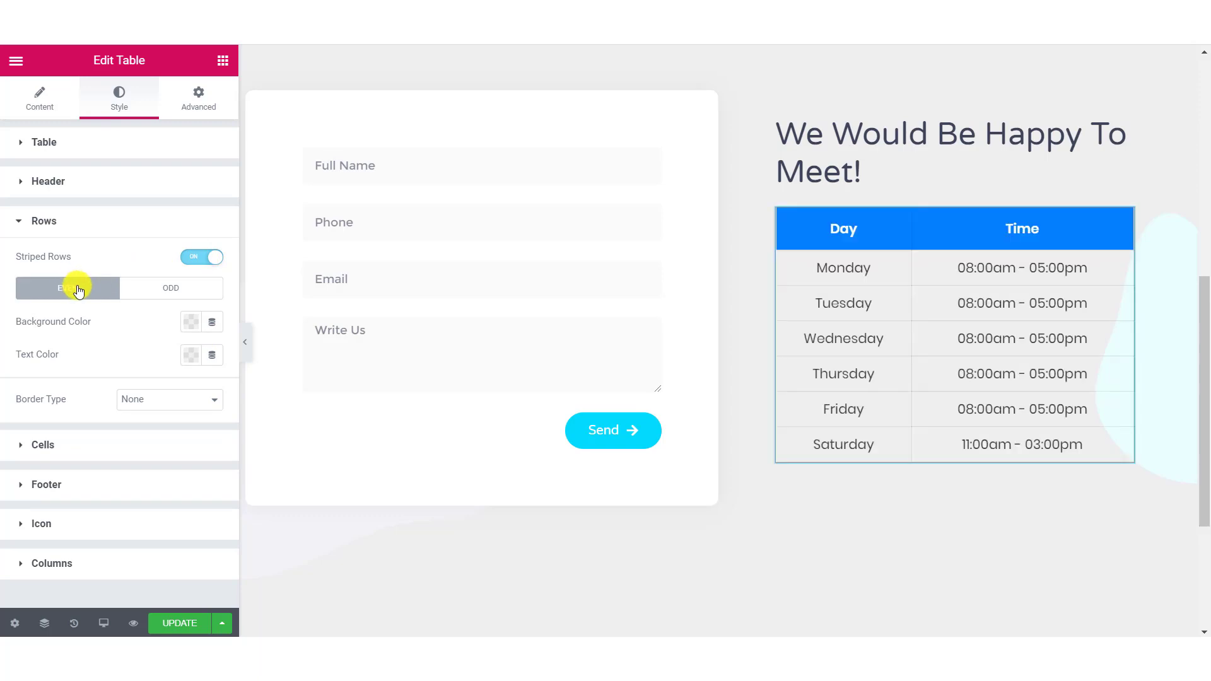
{"action": "left_click", "coordinate": [94, 445]}
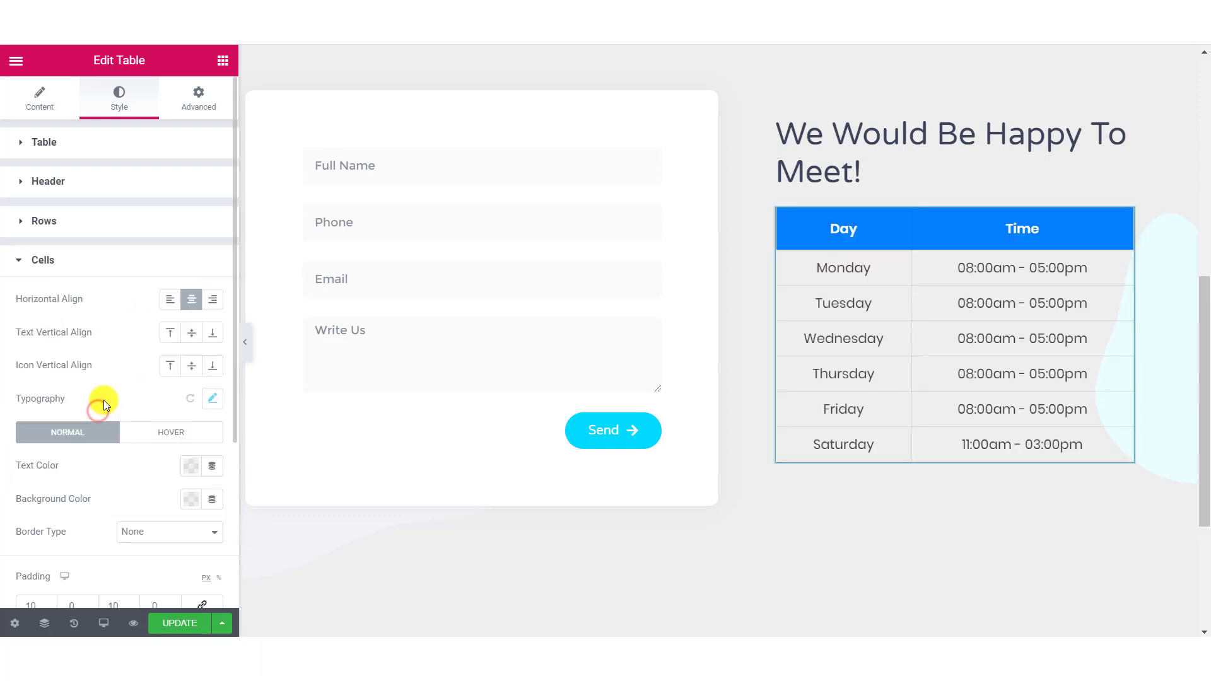
{"action": "scroll", "coordinate": [108, 296], "scroll_direction": "down", "scroll_amount": 2}
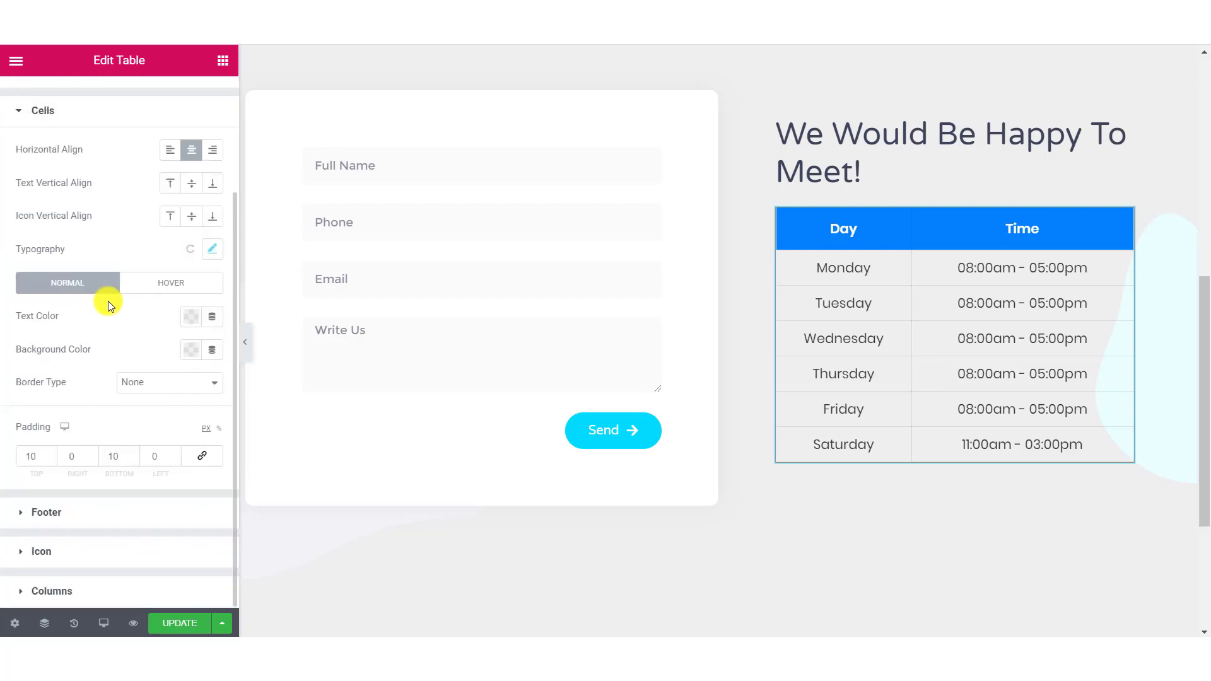
{"action": "scroll", "coordinate": [95, 319], "scroll_direction": "up", "scroll_amount": 2}
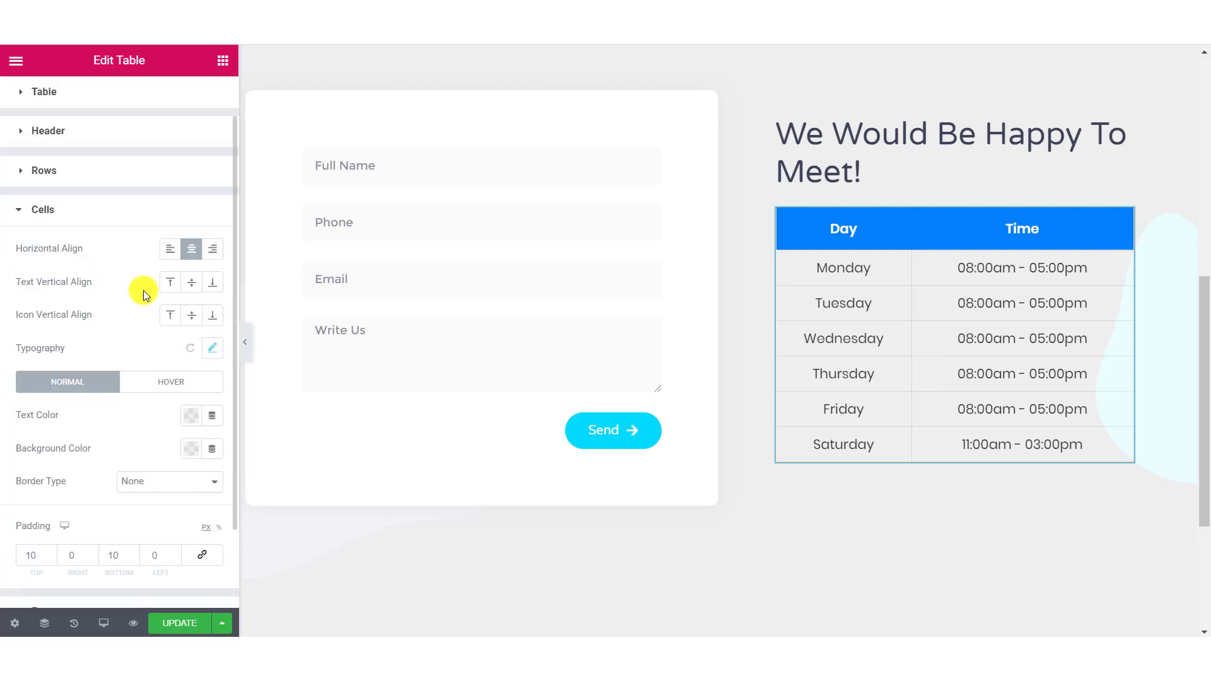
{"action": "scroll", "coordinate": [143, 290], "scroll_direction": "down", "scroll_amount": 2}
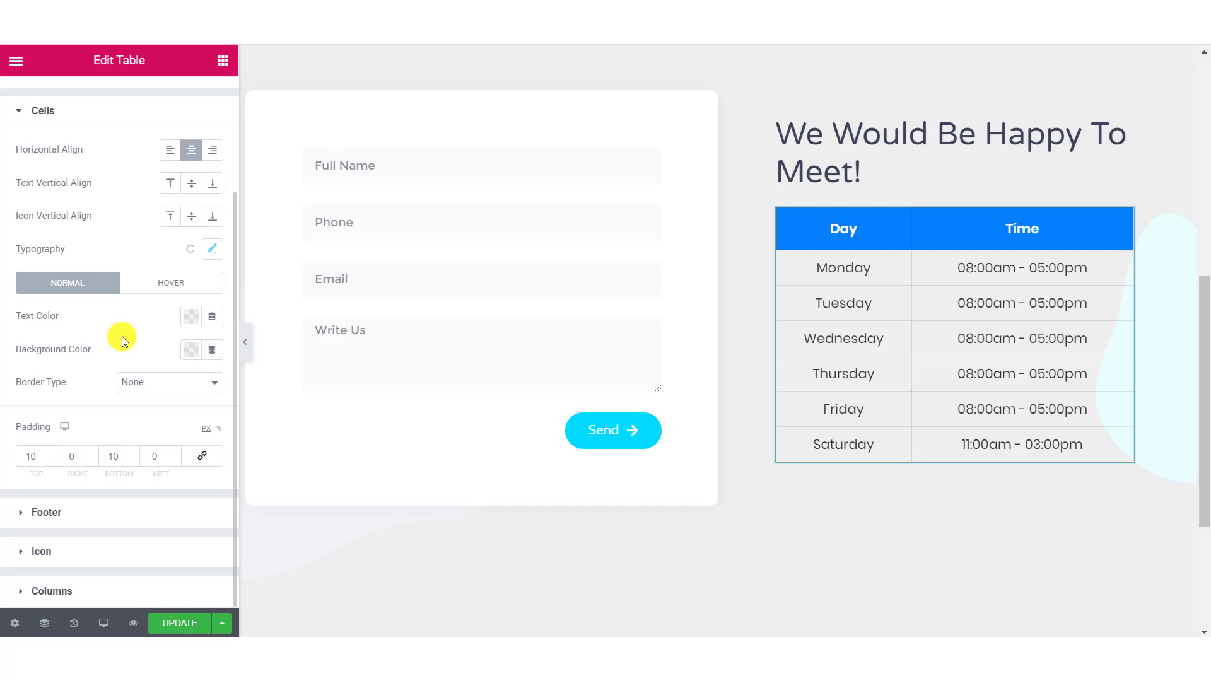
- Expand the Footer, Icon and Columns style sections to review even/odd colour options
{"action": "left_click", "coordinate": [100, 512]}
{"action": "scroll", "coordinate": [126, 351], "scroll_direction": "down", "scroll_amount": 2}
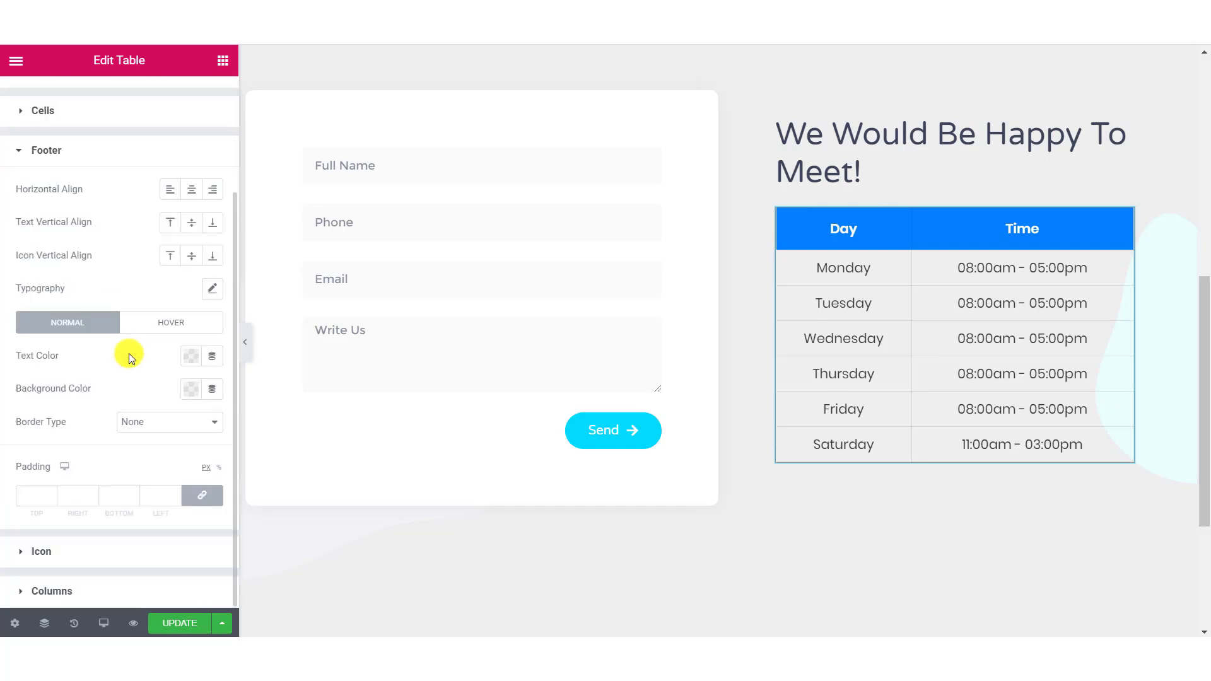
{"action": "left_click", "coordinate": [41, 551]}
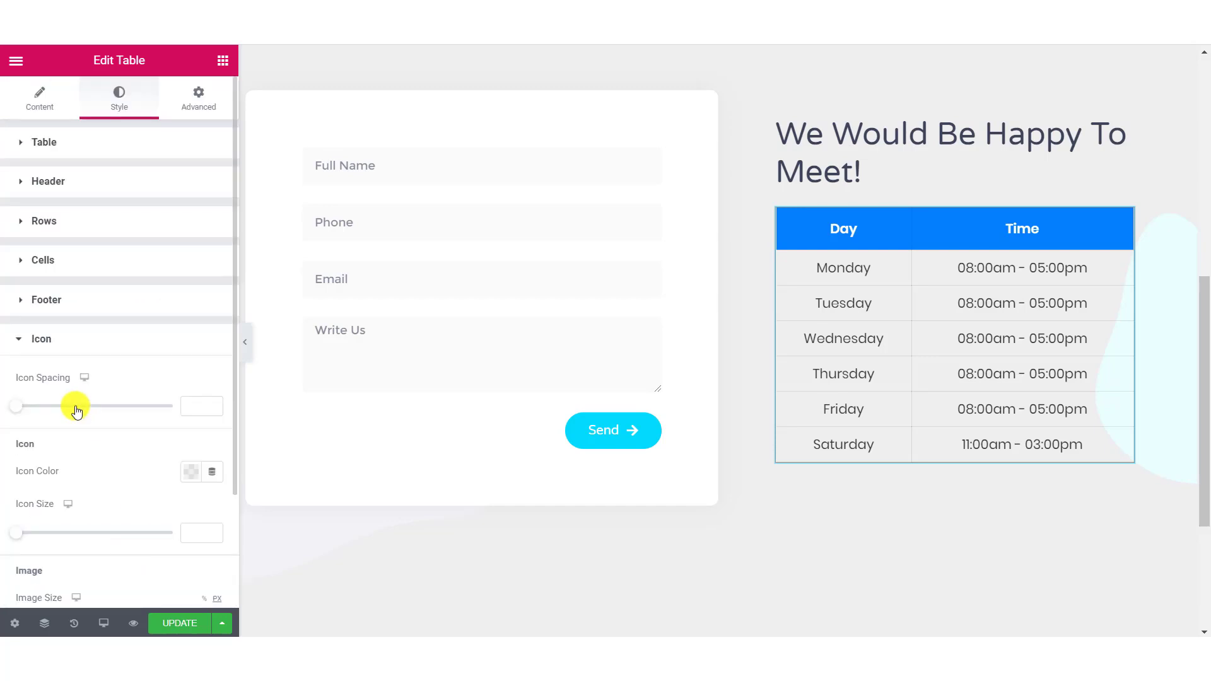
{"action": "scroll", "coordinate": [694, 391], "scroll_direction": "down", "scroll_amount": 2}
{"action": "scroll", "coordinate": [441, 493], "scroll_direction": "up", "scroll_amount": 1}
{"action": "scroll", "coordinate": [366, 528], "scroll_direction": "up", "scroll_amount": 1}
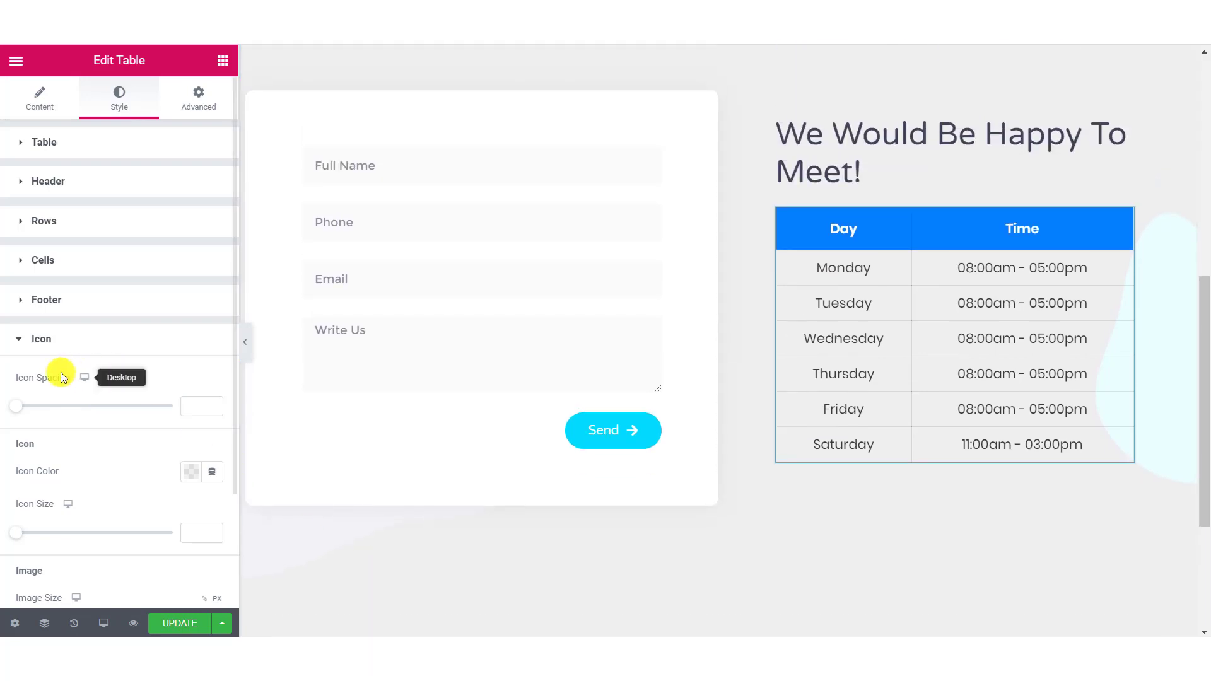
{"action": "scroll", "coordinate": [47, 403], "scroll_direction": "down", "scroll_amount": 2}
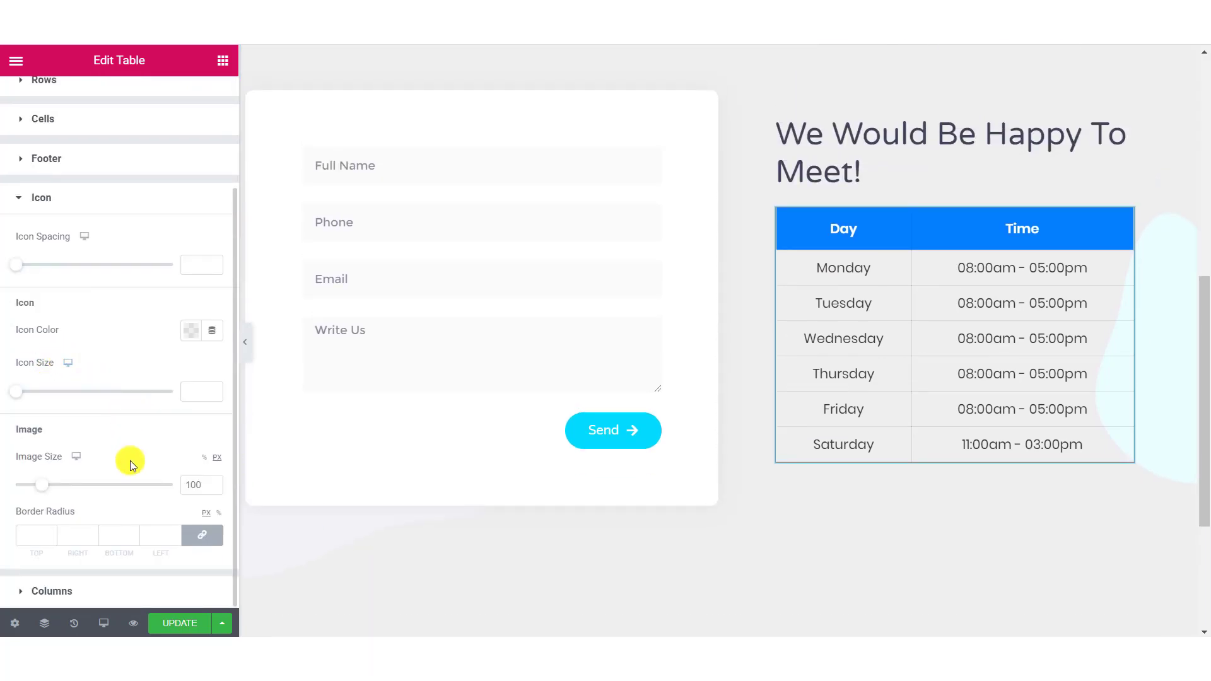
{"action": "left_click", "coordinate": [93, 592]}
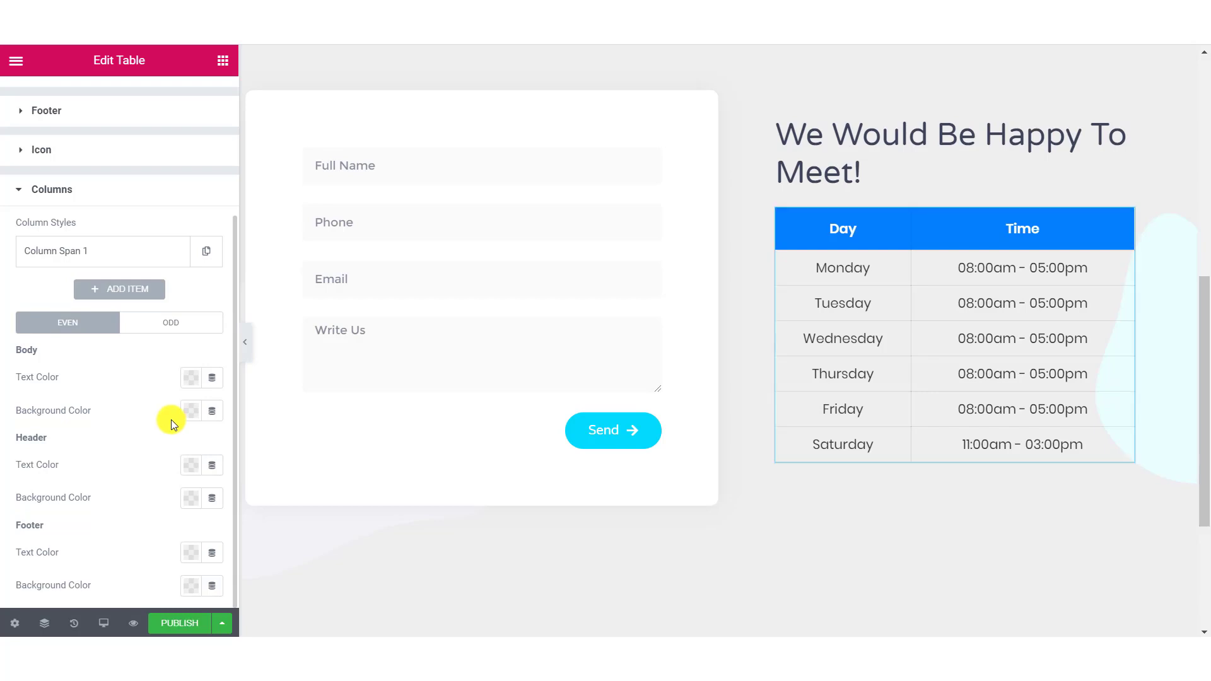
- Review the style settings and expand the Table width and alignment section
{"action": "scroll", "coordinate": [946, 416], "scroll_direction": "up", "scroll_amount": 1}
{"action": "scroll", "coordinate": [979, 458], "scroll_direction": "down", "scroll_amount": 2}
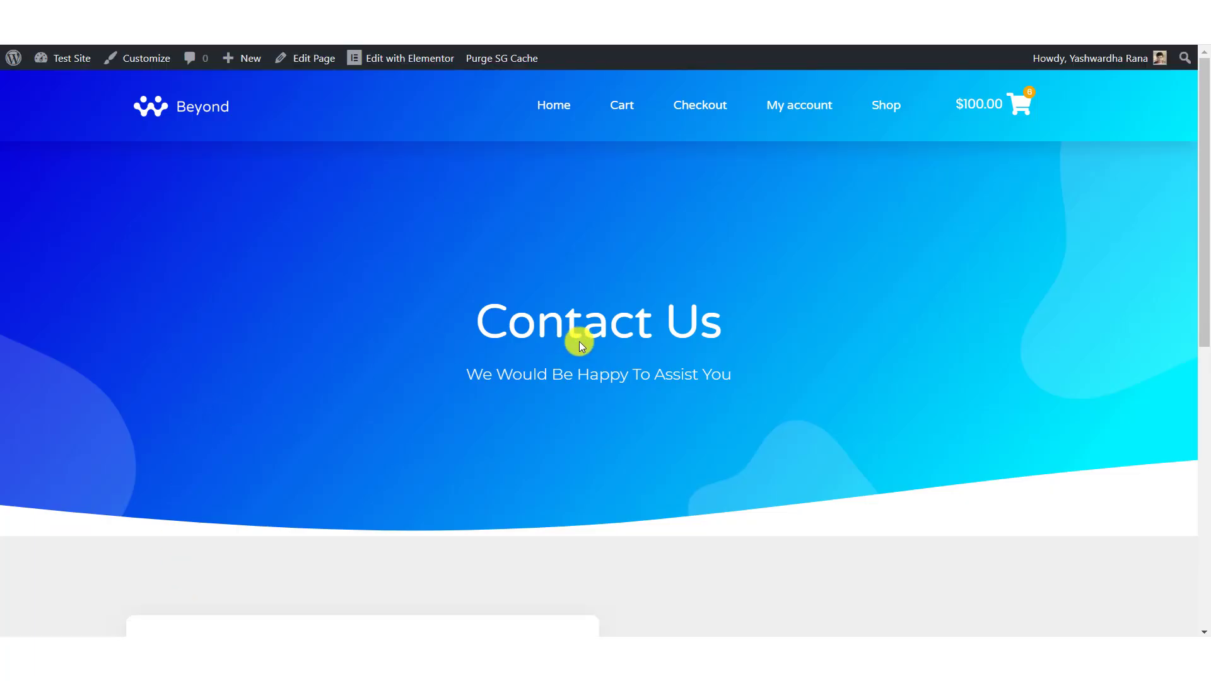
{"action": "scroll", "coordinate": [674, 386], "scroll_direction": "down", "scroll_amount": 2}
{"action": "scroll", "coordinate": [673, 386], "scroll_direction": "down", "scroll_amount": 6}
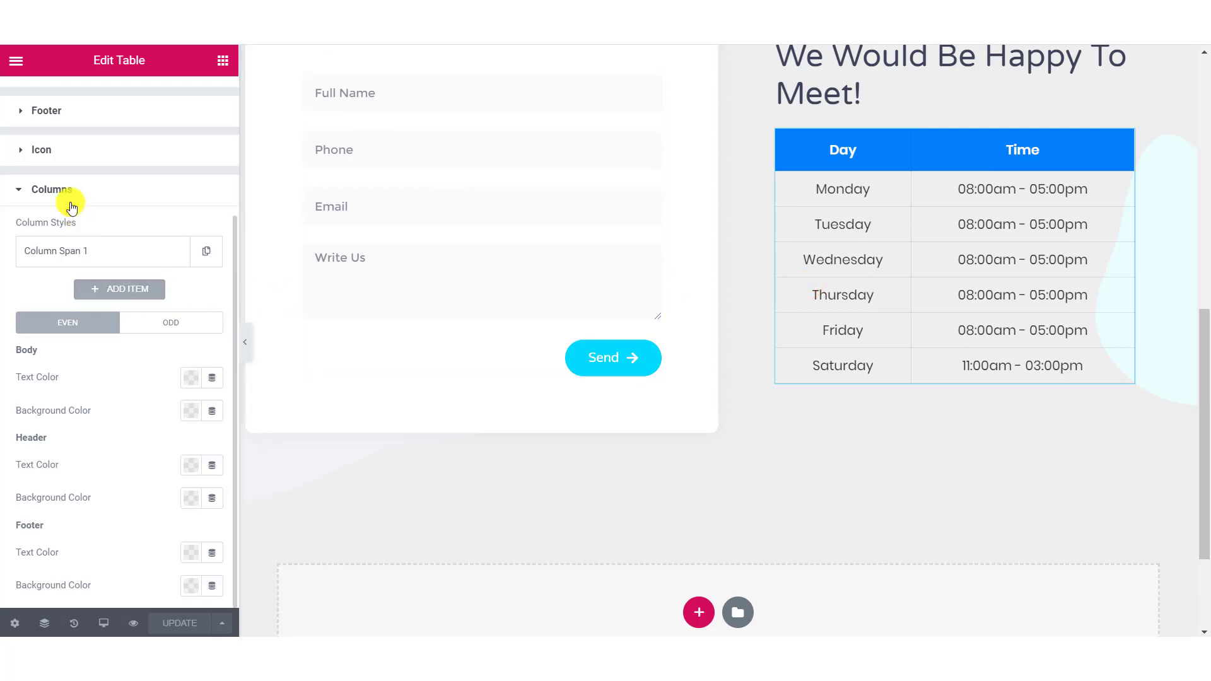
{"action": "scroll", "coordinate": [71, 180], "scroll_direction": "up", "scroll_amount": 3}
{"action": "left_click", "coordinate": [82, 144]}
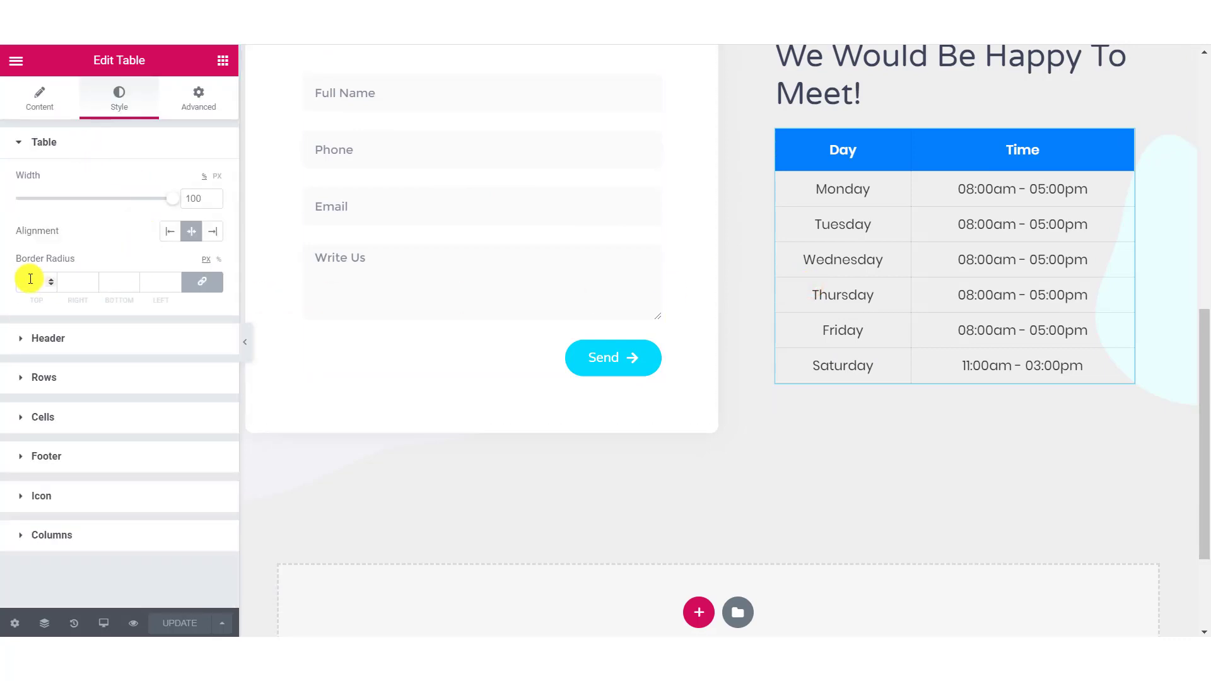